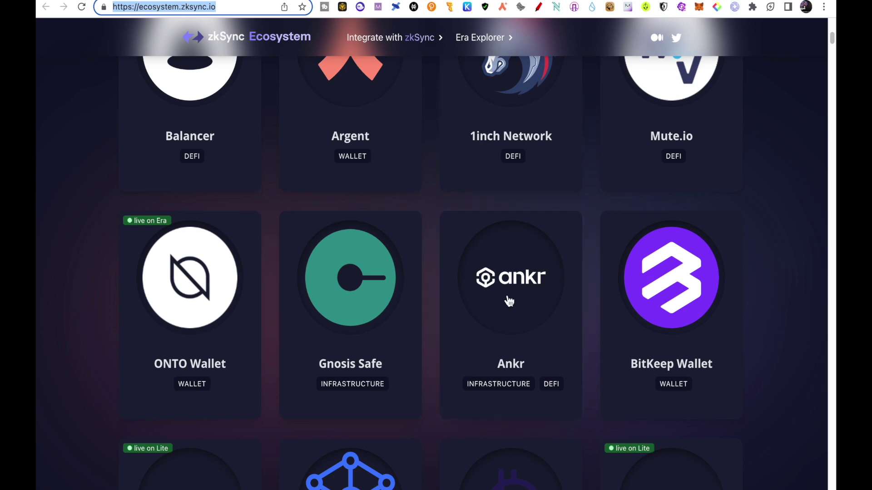
- Look through the zkSync Ecosystem, Uniswap, PancakeSwap and SyncSwap sites
scroll(498, 320, up, 10)
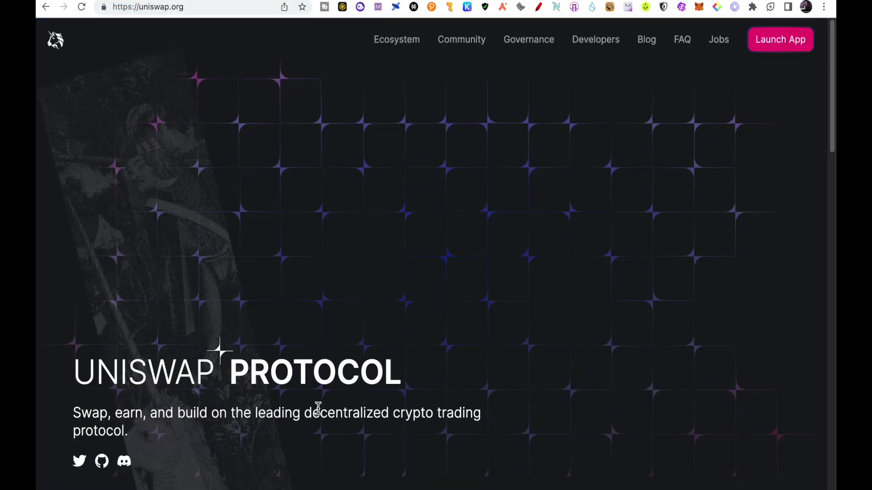
scroll(317, 408, down, 1)
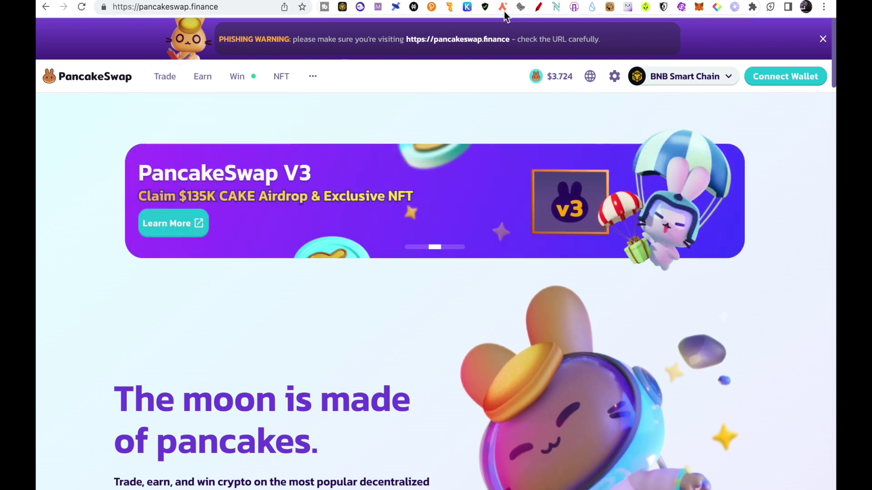
click(574, 7)
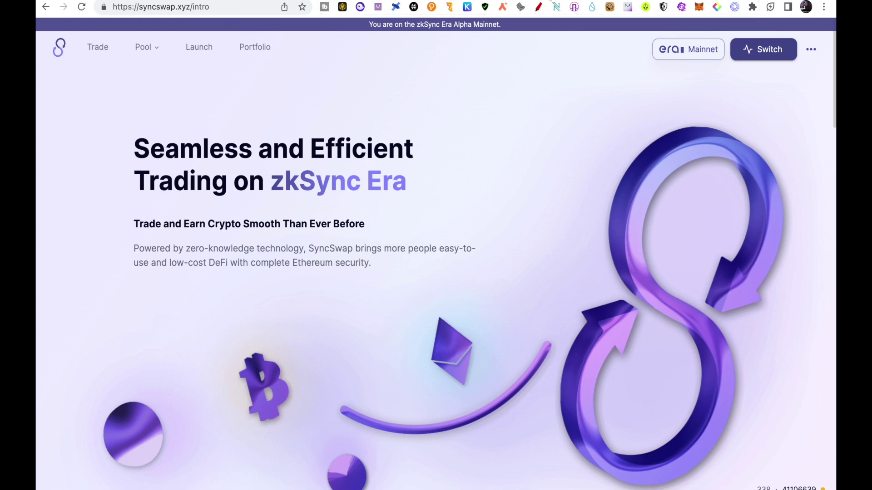
click(574, 7)
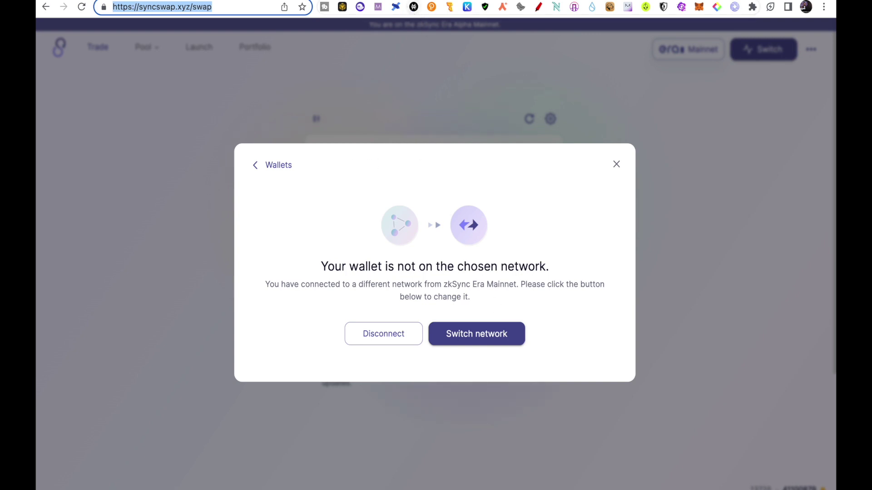
- Review the participation requirements of SyncSwap's NFT campaign on Galxe and try to verify the SyncSwap Era Mainnet Explorers credential
key(ctrl+Tab)
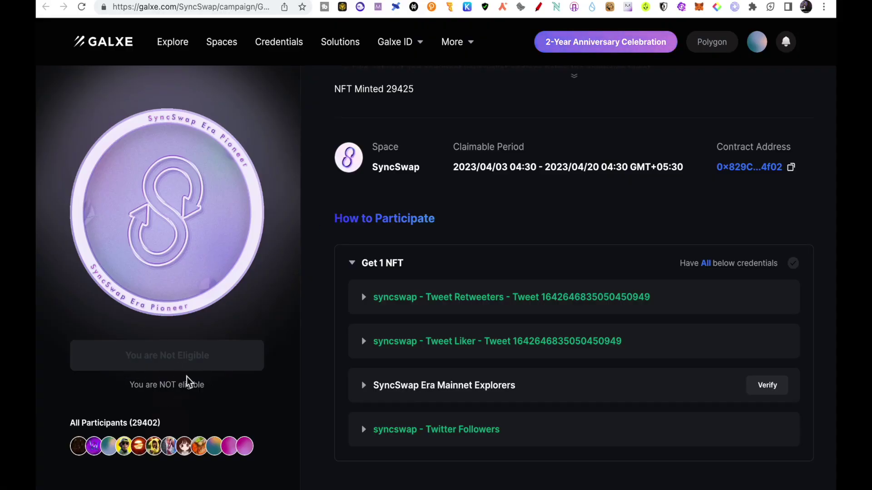
scroll(735, 377, down, 1)
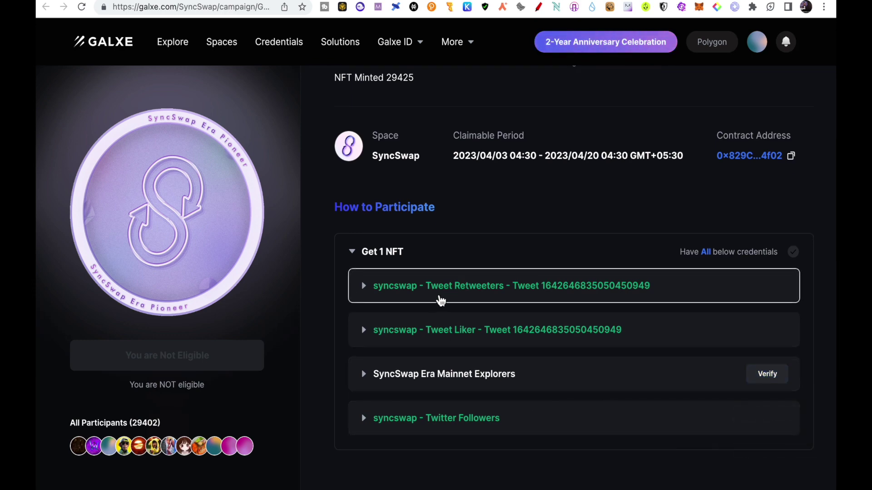
scroll(467, 285, up, 2)
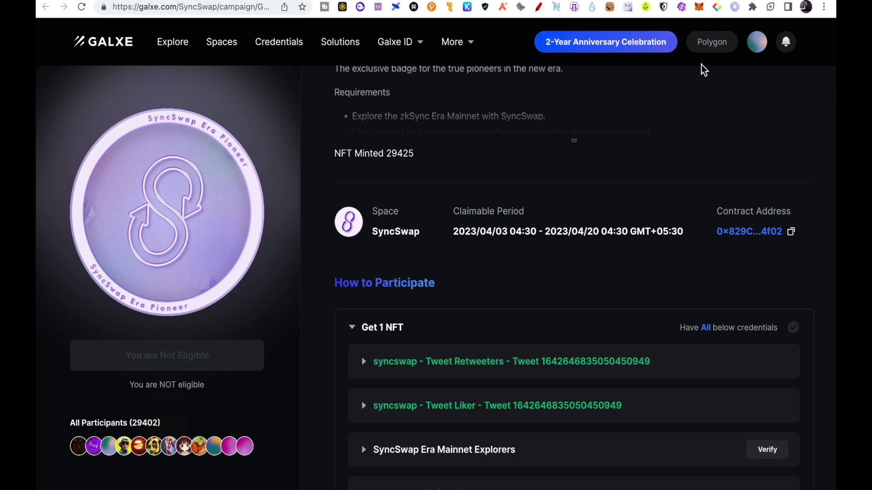
scroll(438, 223, down, 2)
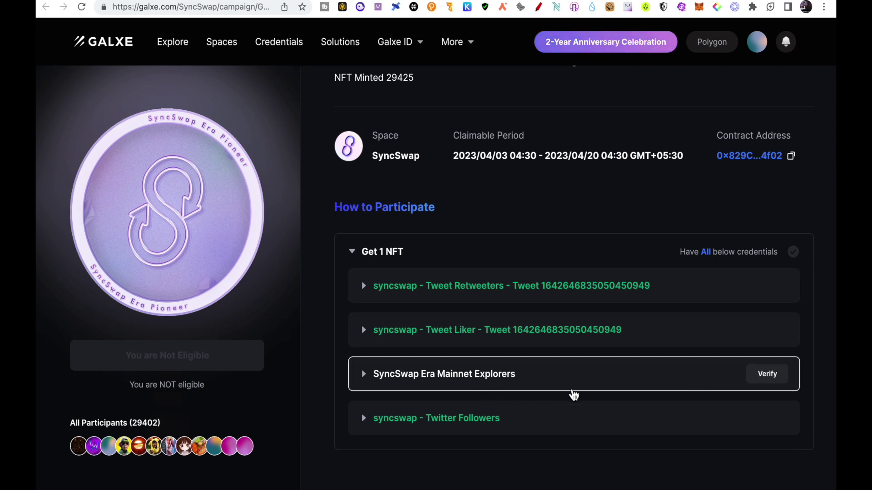
click(776, 381)
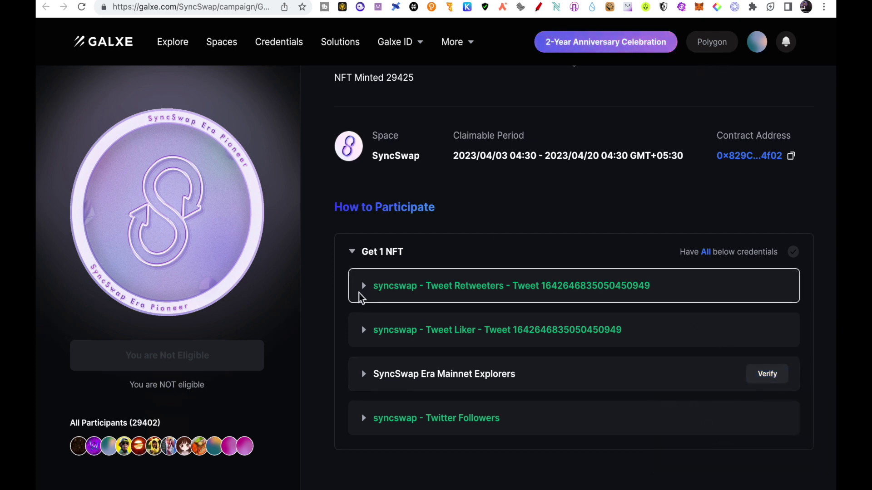
- Check the wallet account connected to Galxe and its network and balance in MetaMask
click(754, 41)
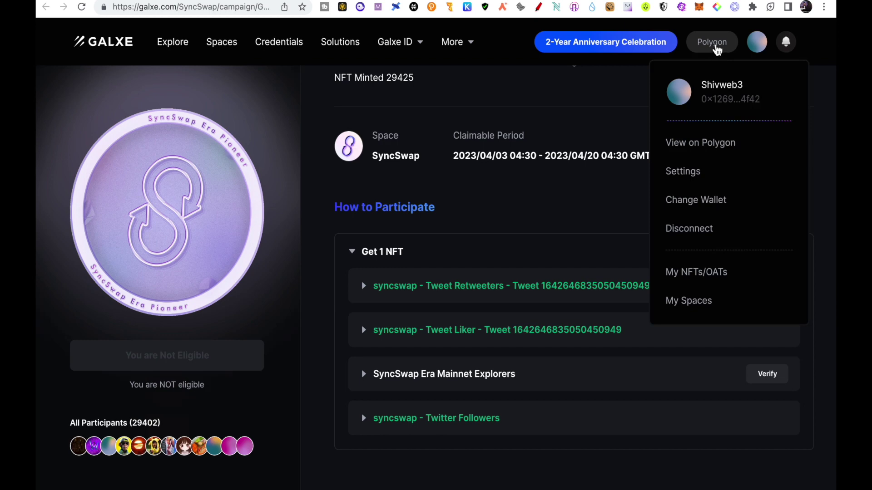
click(698, 7)
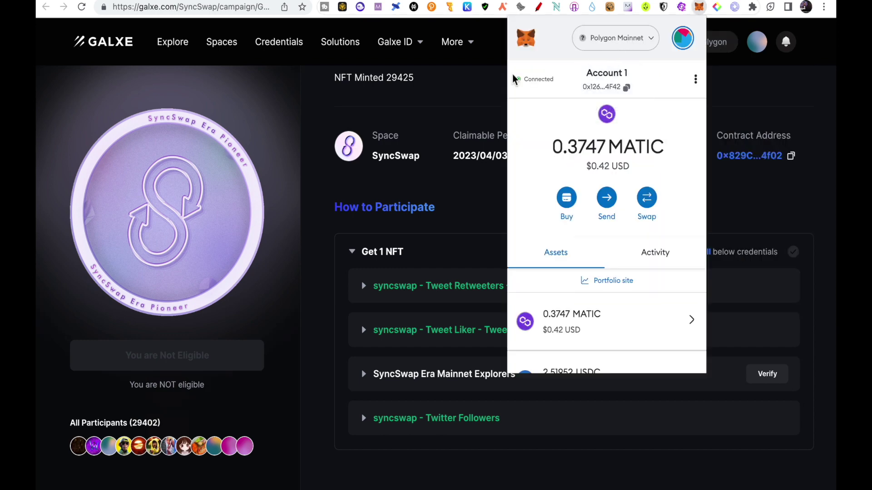
click(321, 229)
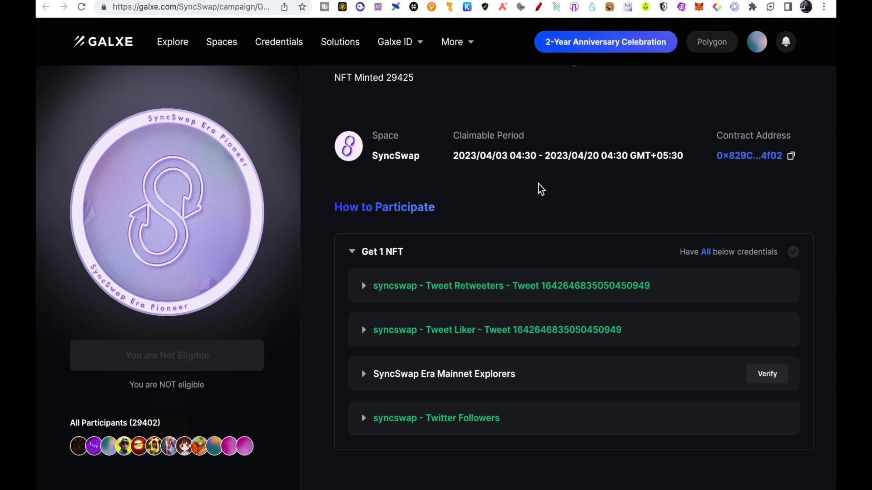
scroll(540, 188, up, 3)
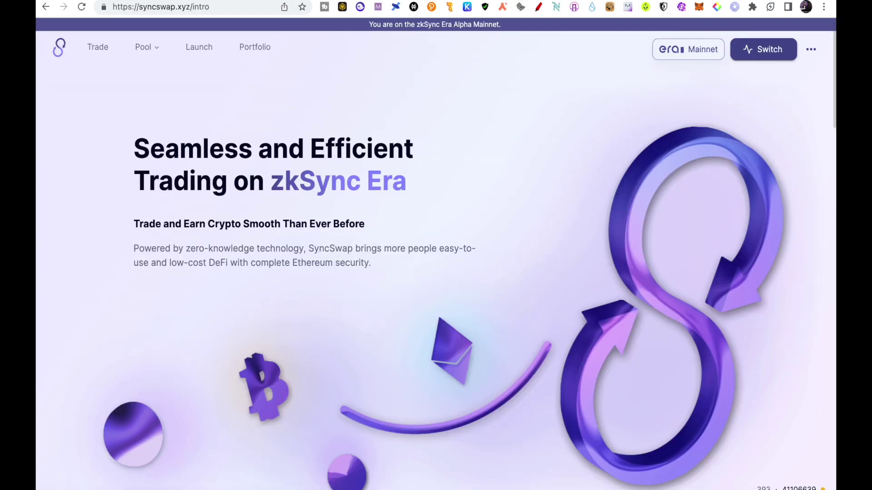
- Switch the wallet network from SyncSwap to zkSync Era Mainnet and approve the switch in MetaMask
click(762, 53)
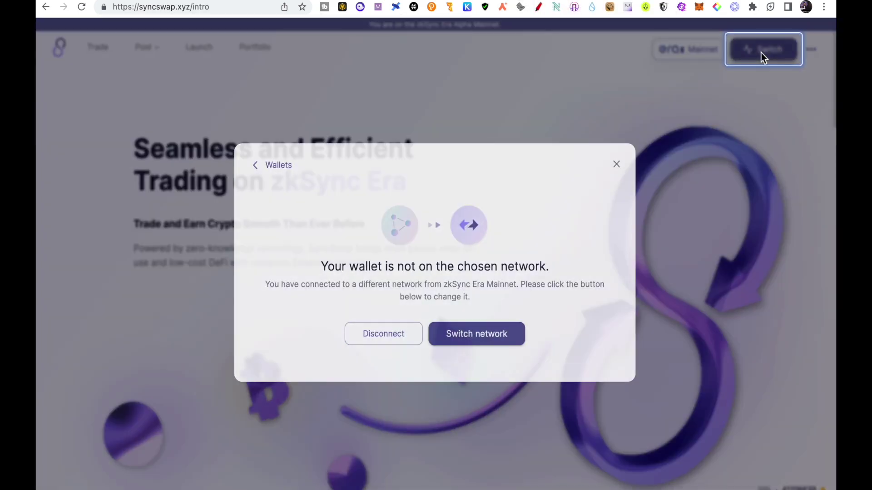
click(462, 341)
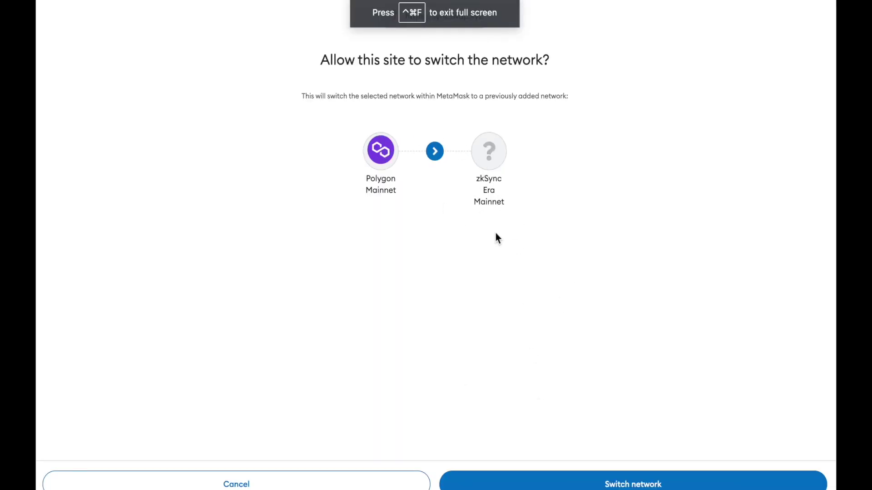
click(494, 487)
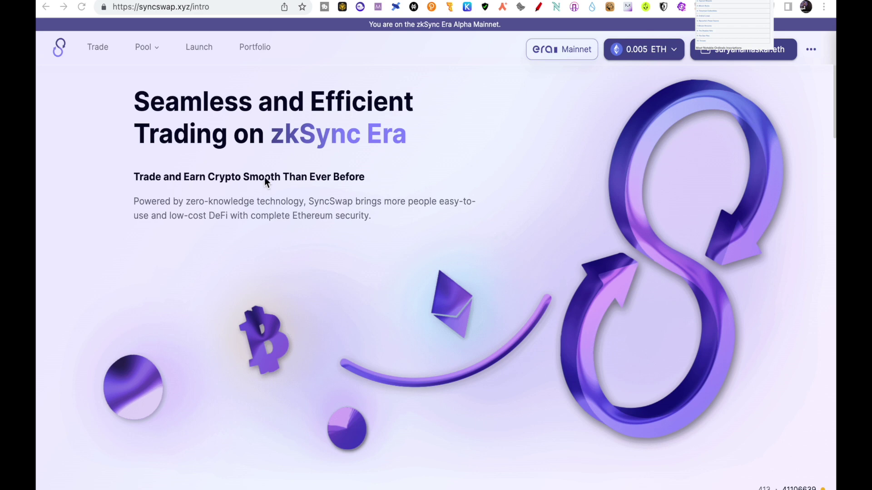
- Look through the SyncSwap introduction page and open the token swap page
scroll(264, 178, down, 10)
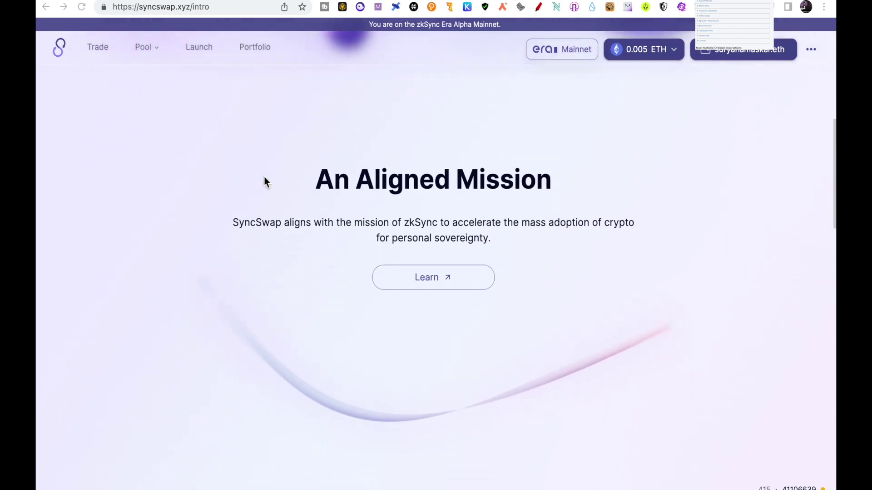
scroll(264, 178, down, 9)
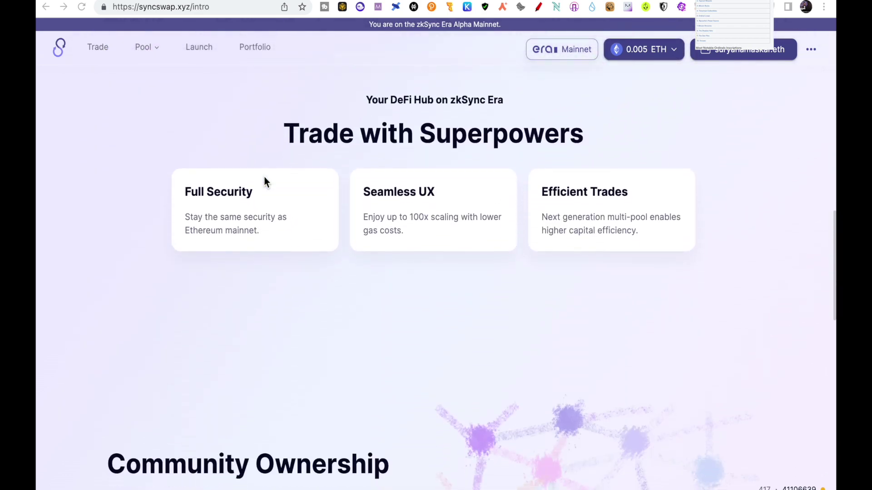
scroll(265, 182, down, 15)
scroll(267, 181, up, 10)
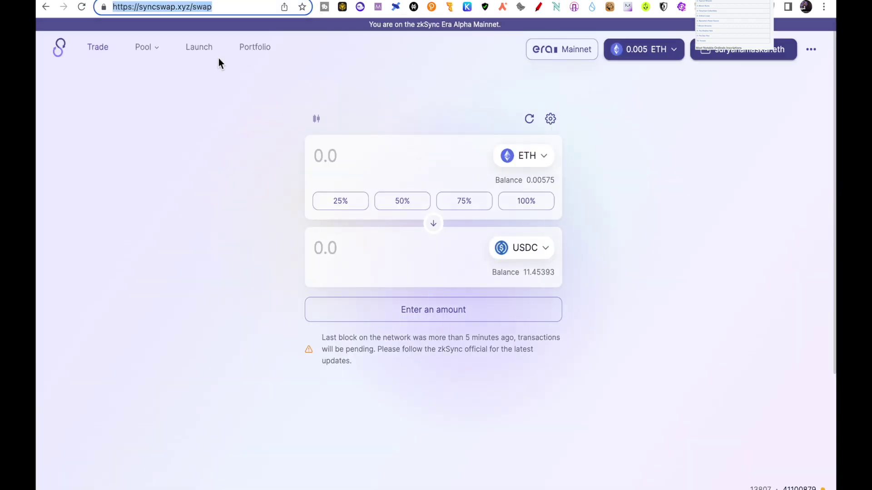
click(104, 48)
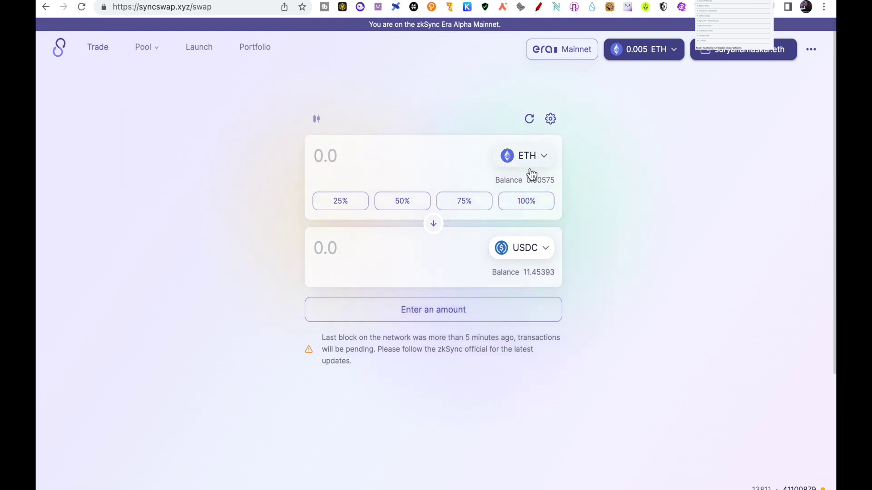
mouse_move(143, 57)
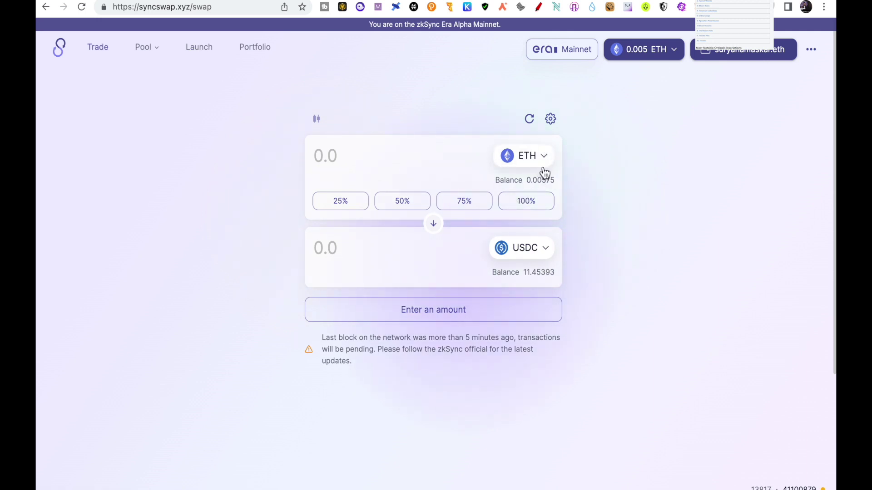
- Swap 0.001 ETH for USDC, confirm the transaction in the wallet and dismiss the completion messages
click(379, 159)
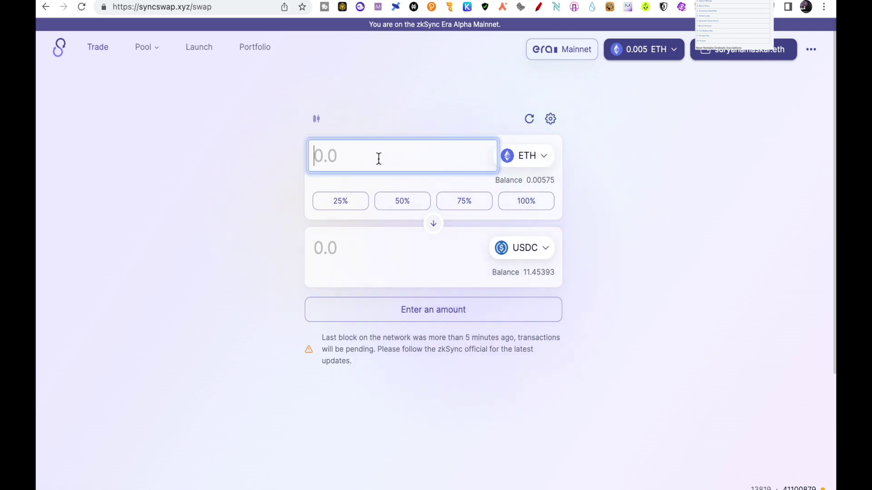
text(0.00)
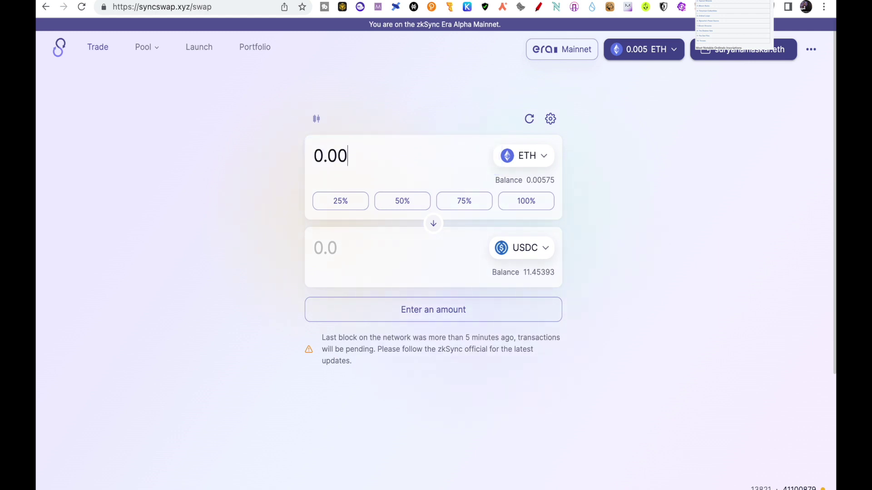
text(1)
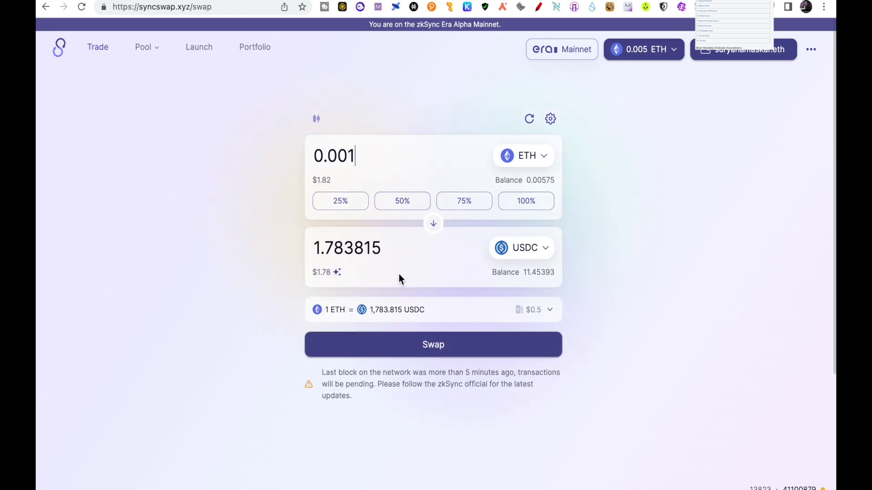
click(390, 353)
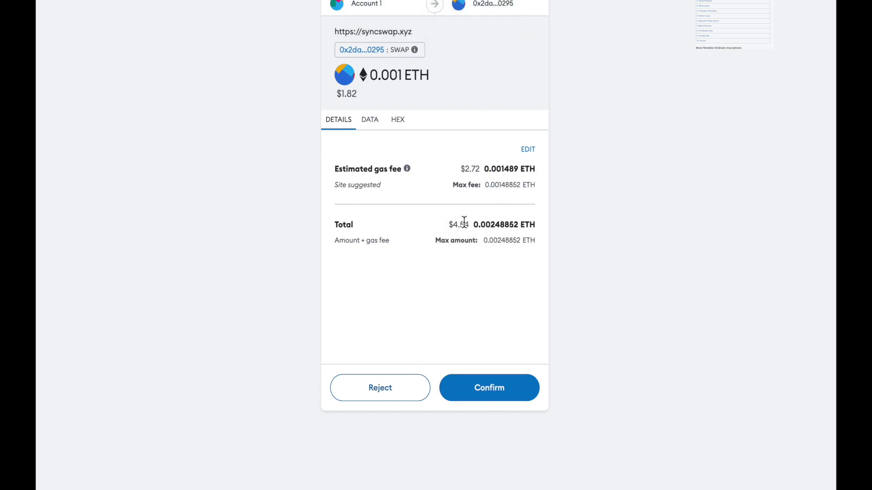
click(383, 391)
click(489, 388)
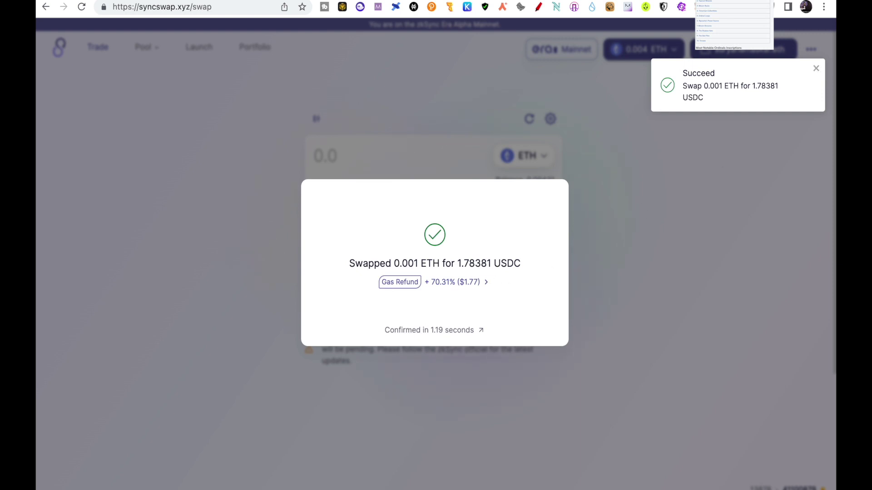
click(816, 69)
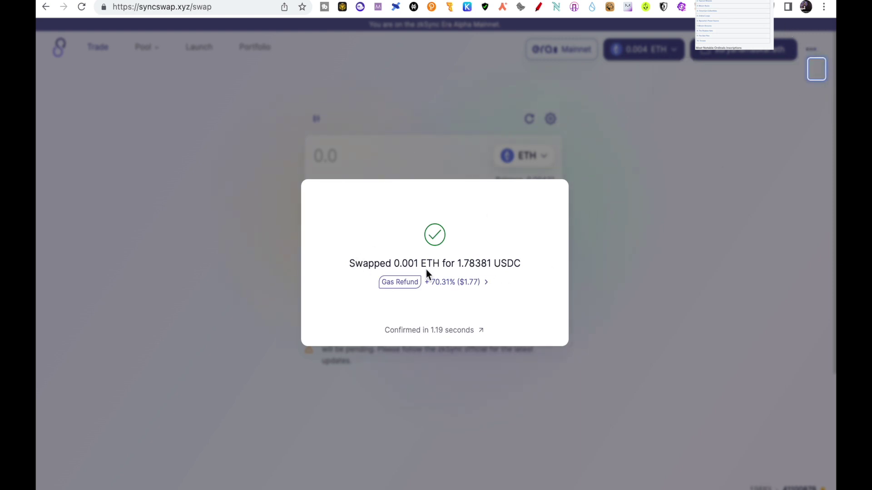
click(604, 272)
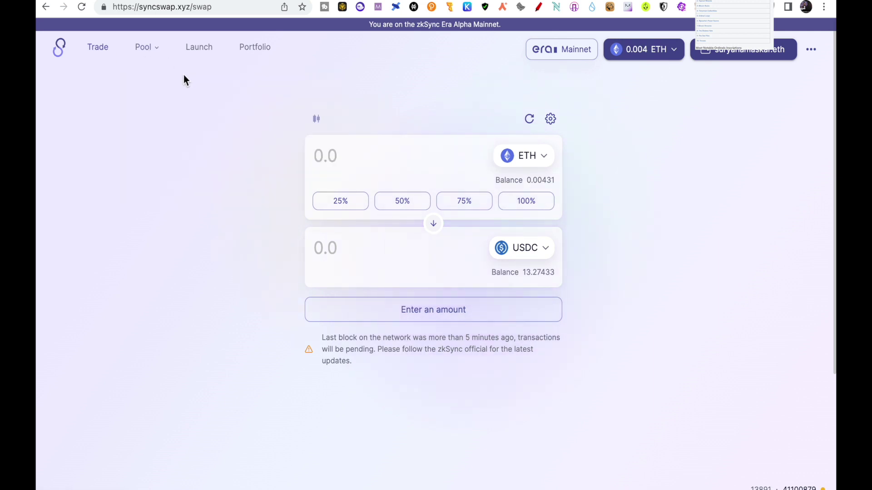
- Enter the Classic USDC and ETH pool through the Pool Wizard
mouse_move(157, 54)
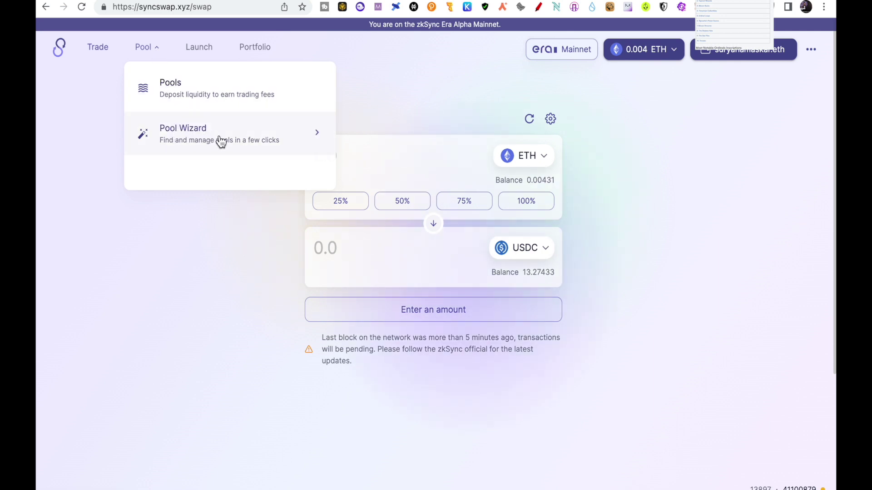
click(217, 137)
scroll(429, 195, down, 2)
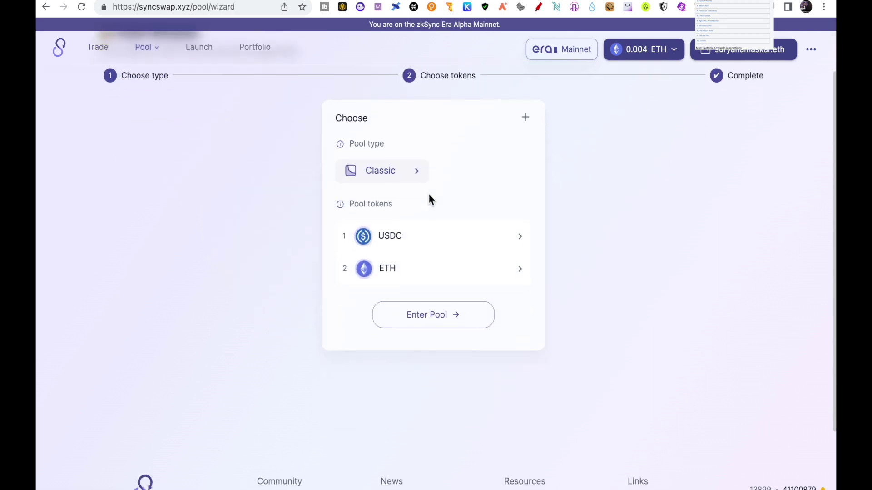
scroll(429, 194, up, 2)
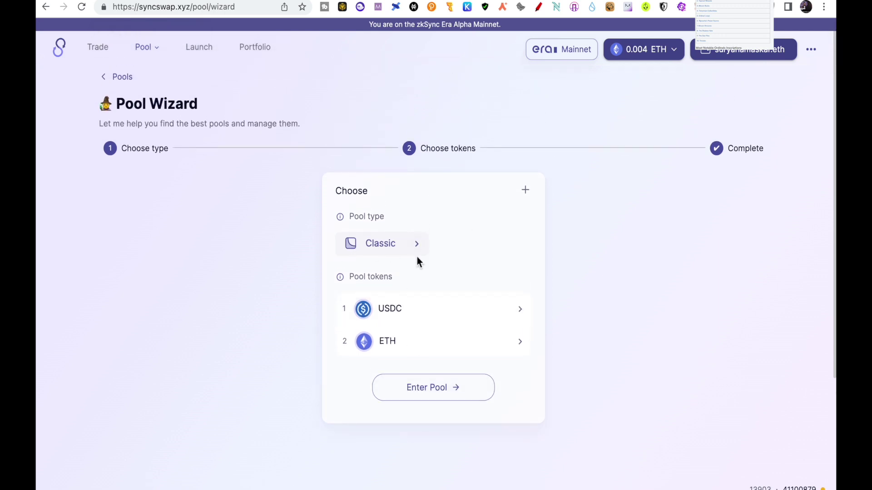
click(422, 391)
- Look over the USDC/ETH Classic pool's overview and open its deposit form
scroll(378, 245, down, 2)
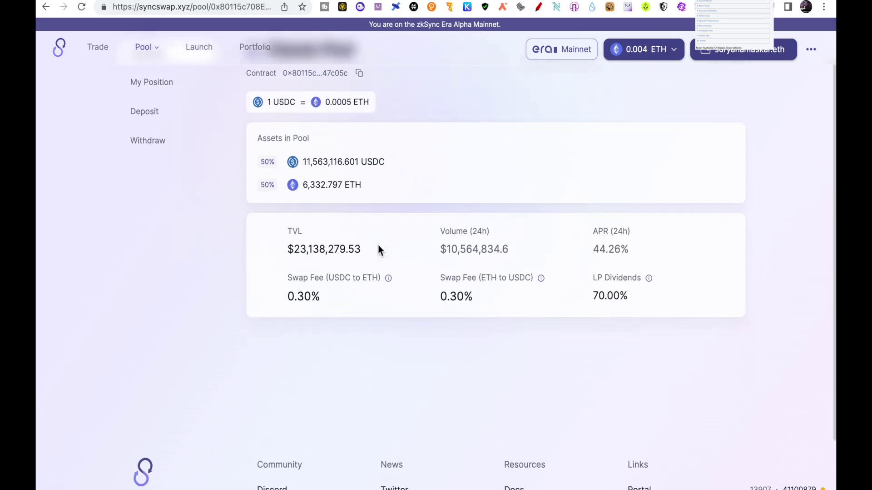
scroll(378, 249, up, 3)
click(157, 169)
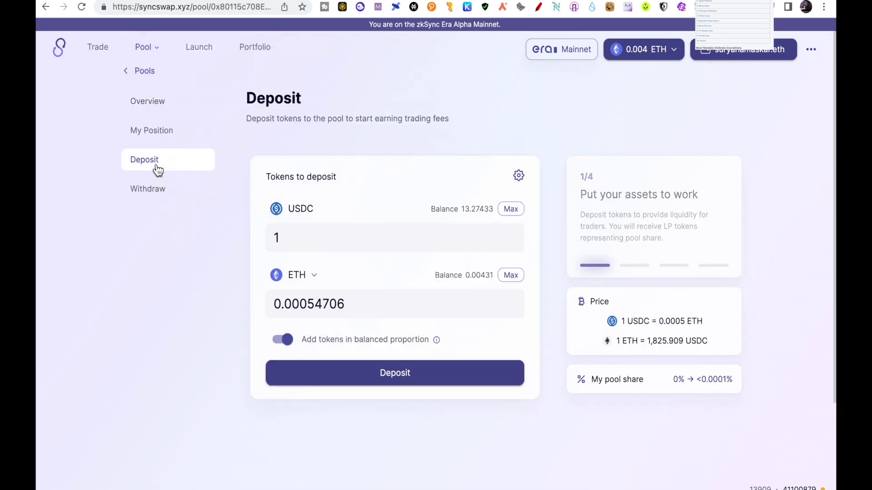
- Turn off balanced proportion, deposit 1 USDC and 0.00054706 ETH into the Classic pool, and dismiss the completion message
click(288, 239)
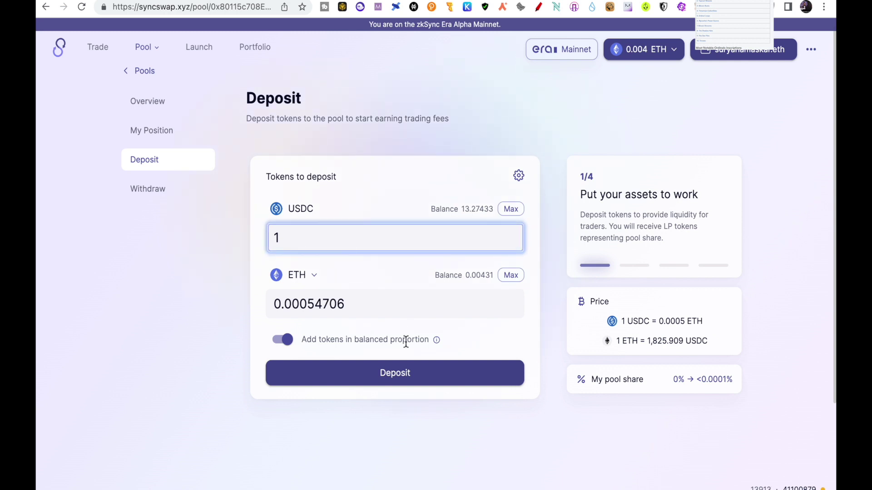
click(300, 312)
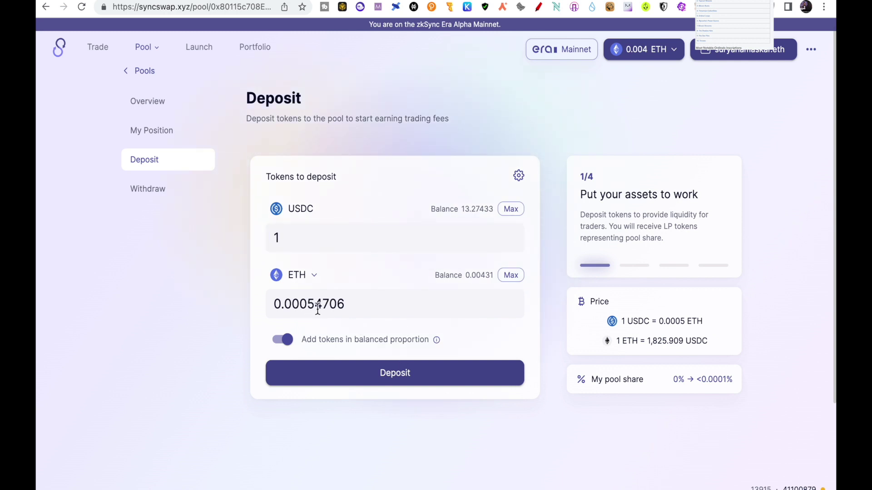
click(283, 340)
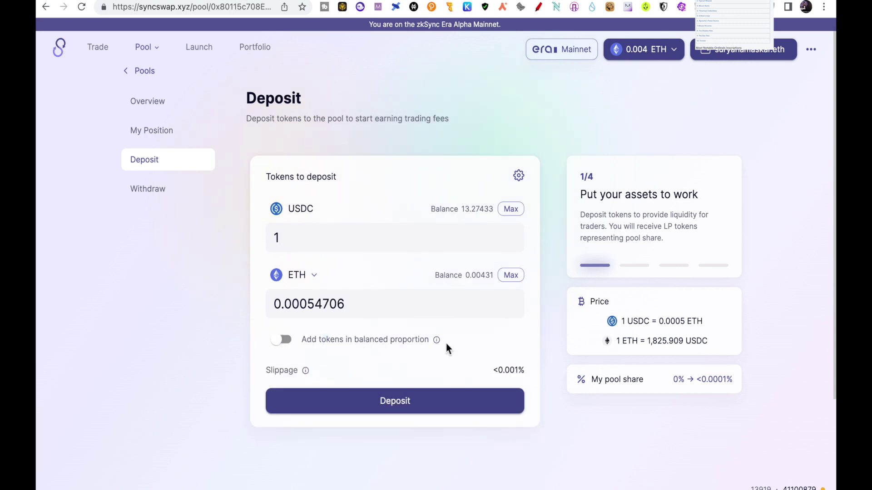
click(480, 399)
click(478, 394)
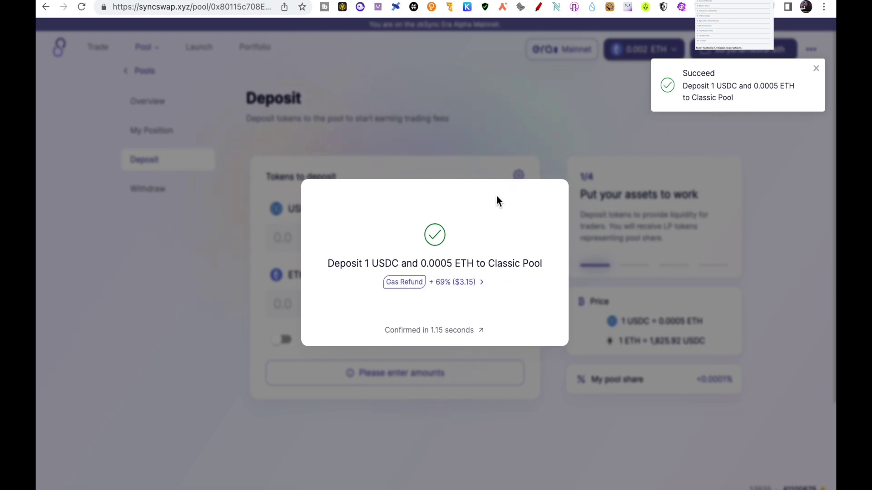
click(489, 55)
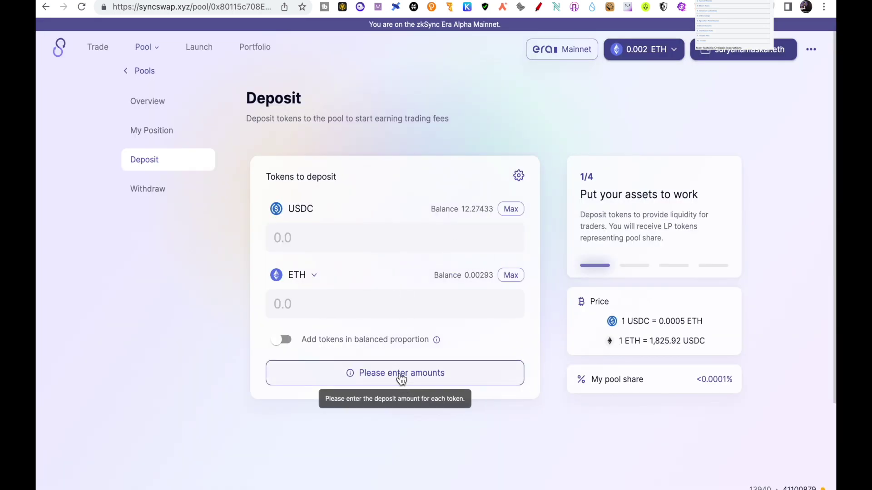
- Look over the pools list, the swap page with its token selection, and the pool options
key(super+bracketleft)
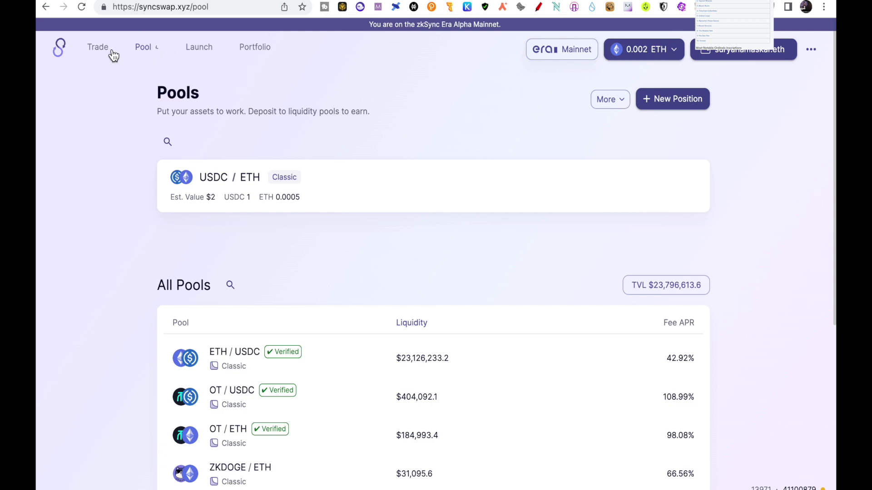
click(97, 48)
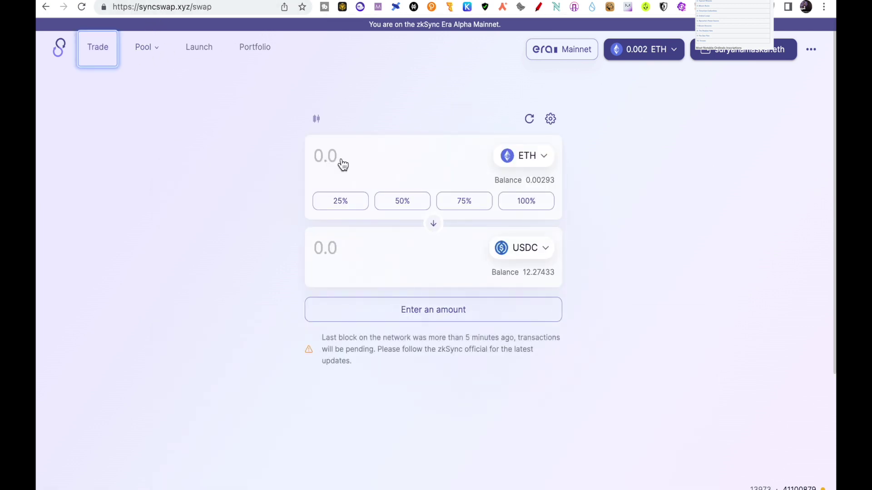
click(528, 156)
click(642, 215)
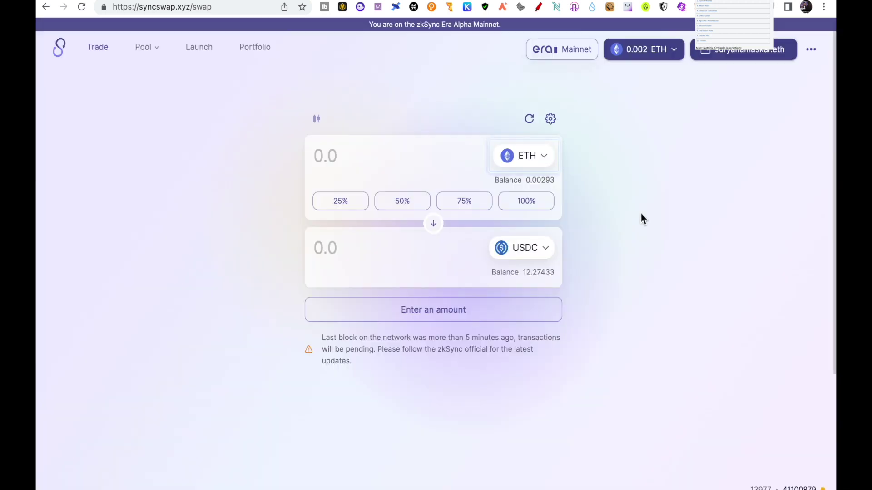
mouse_move(146, 51)
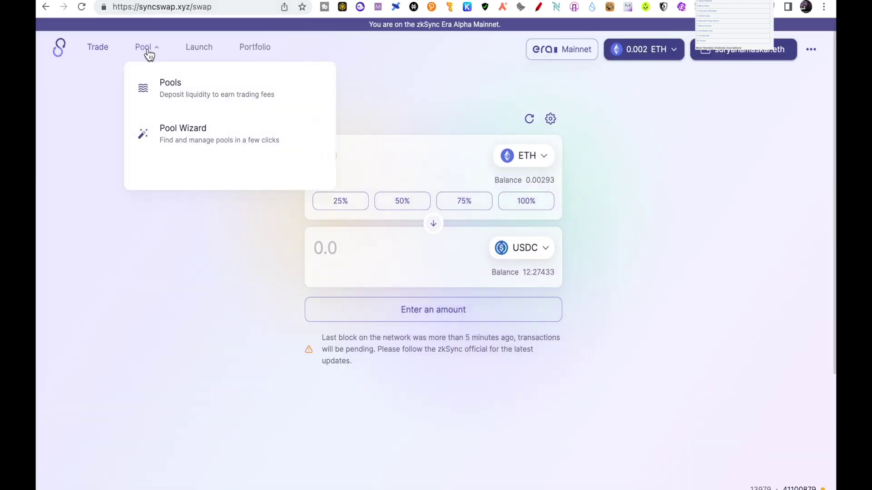
click(184, 139)
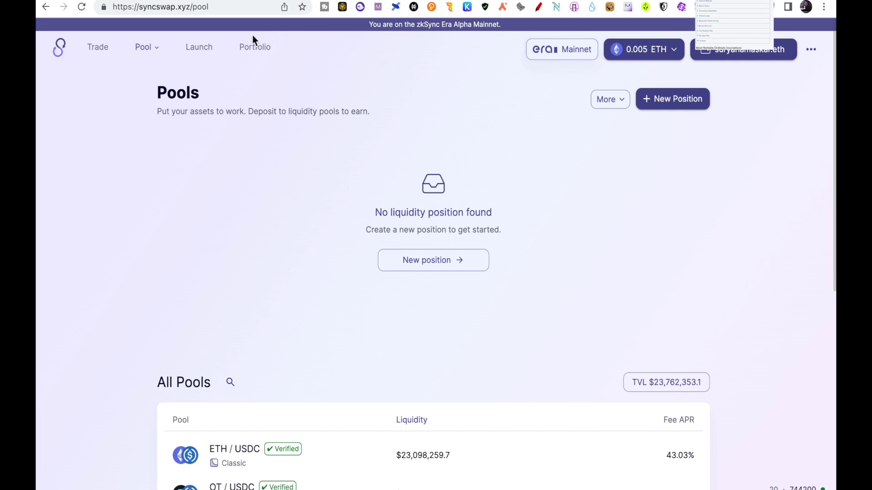
- Look through SyncSwap's Launch and Portfolio pages, and revisit the trading and pool sections
click(200, 50)
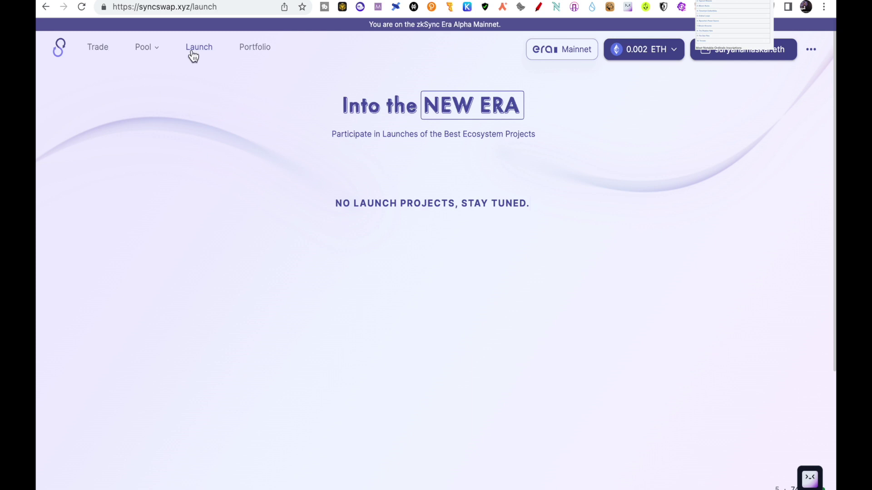
click(256, 52)
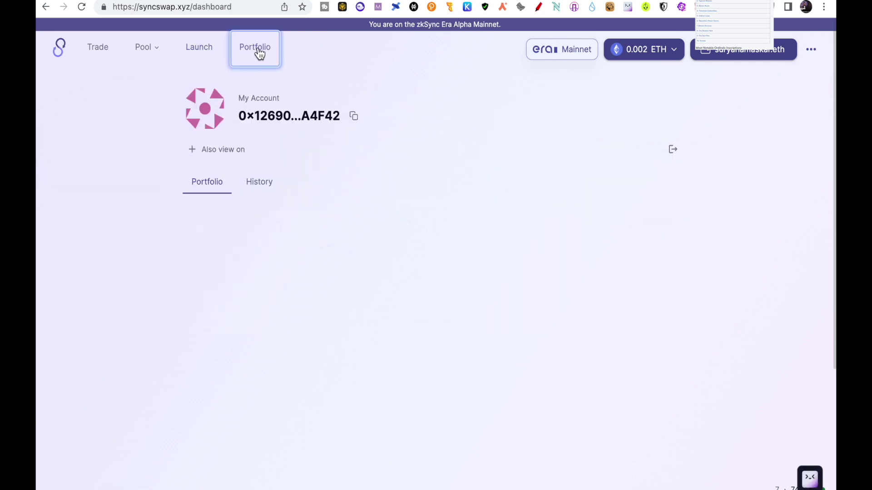
click(212, 55)
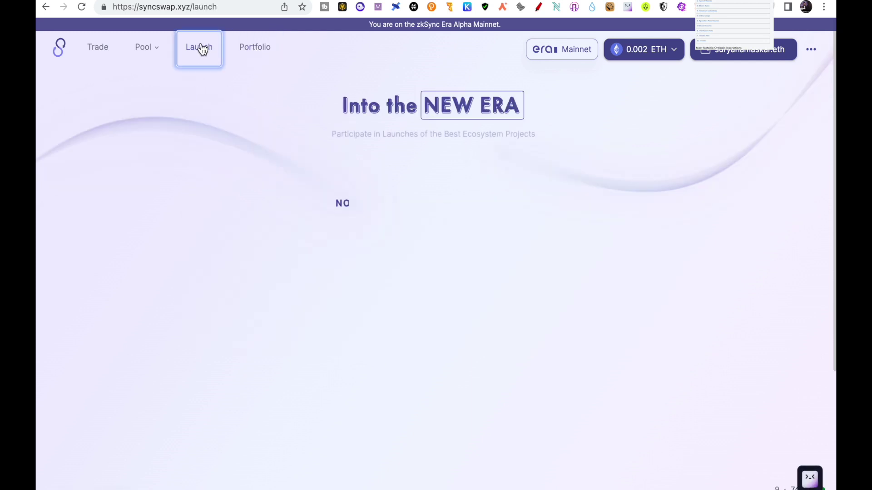
click(101, 49)
click(142, 48)
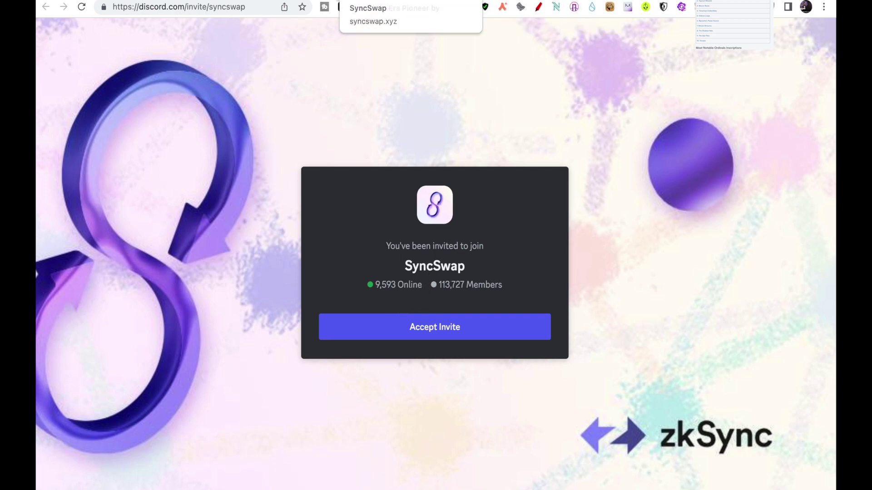
- Switch to Galxe and review the SyncSwap Era Pioneer campaign's requirements and participation tasks
click(343, 6)
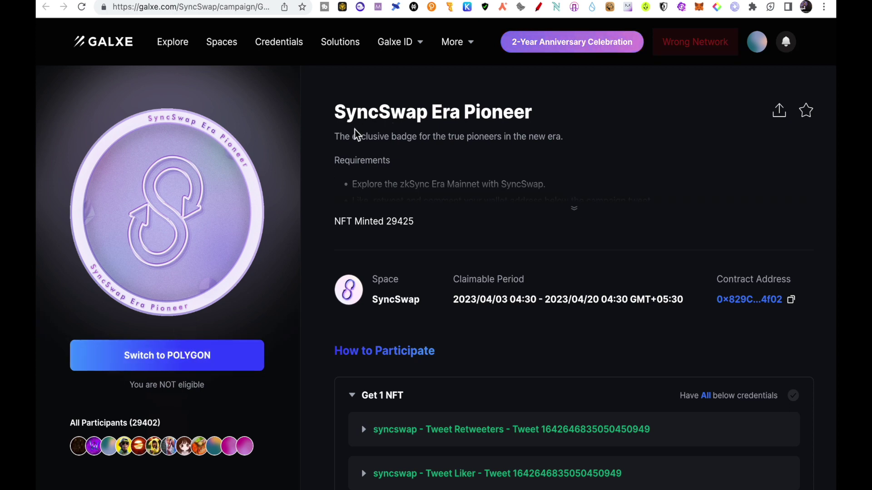
scroll(494, 325, down, 5)
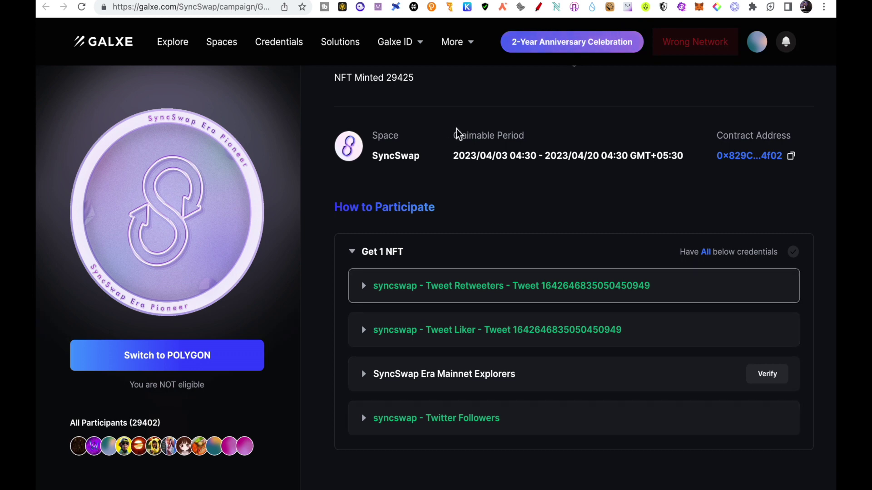
scroll(456, 132, up, 5)
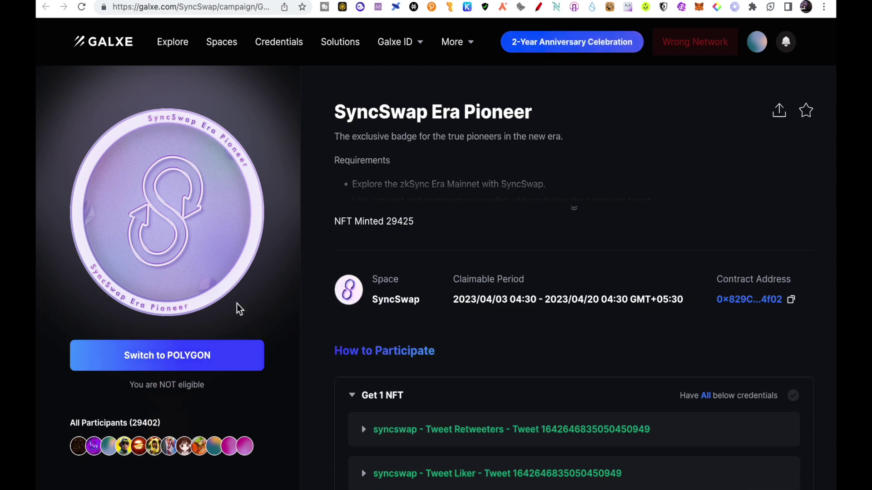
- Switch to YouTube and look through the zkSync airdrop videos on the Crypto Conversation channel
key(ctrl+Tab)
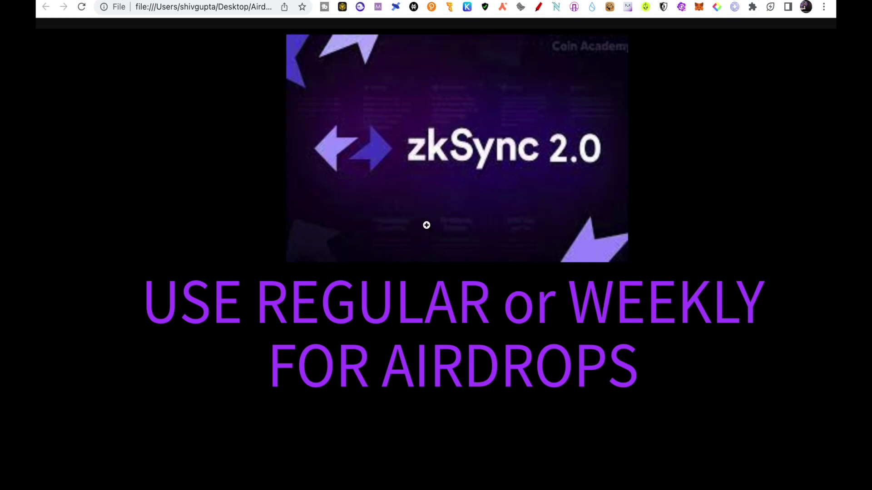
click(215, 2)
click(236, 36)
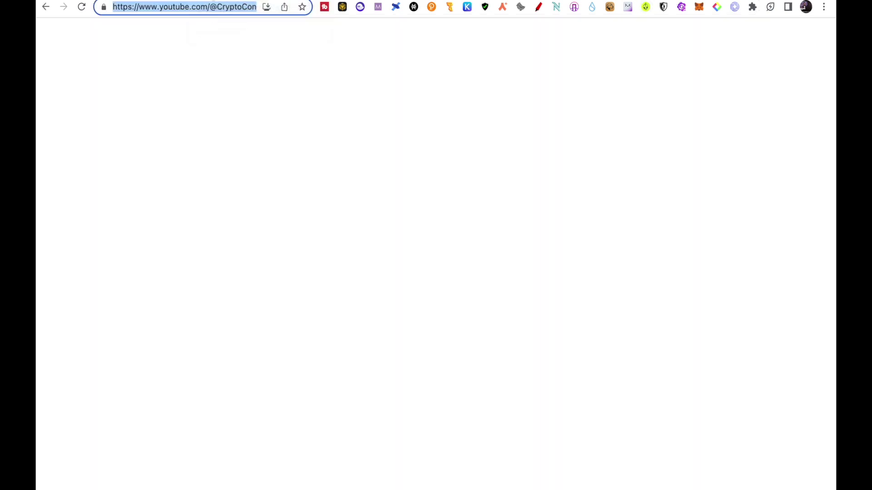
scroll(317, 180, up, 1)
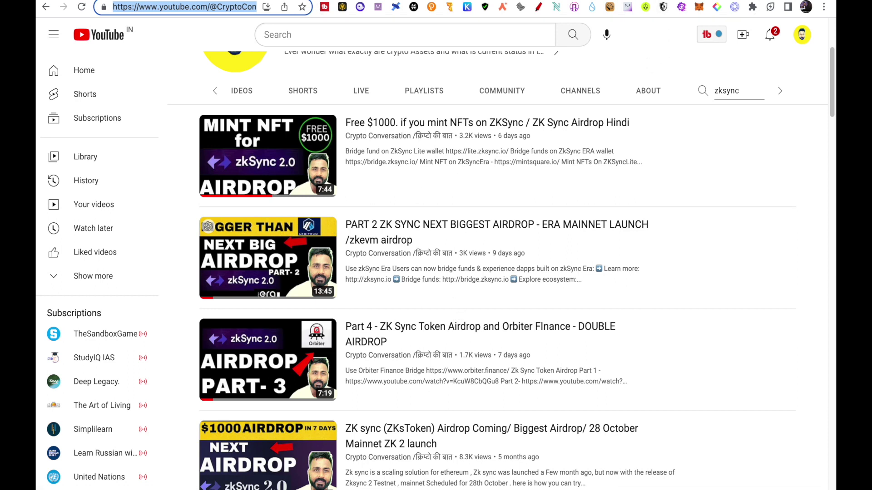
click(665, 4)
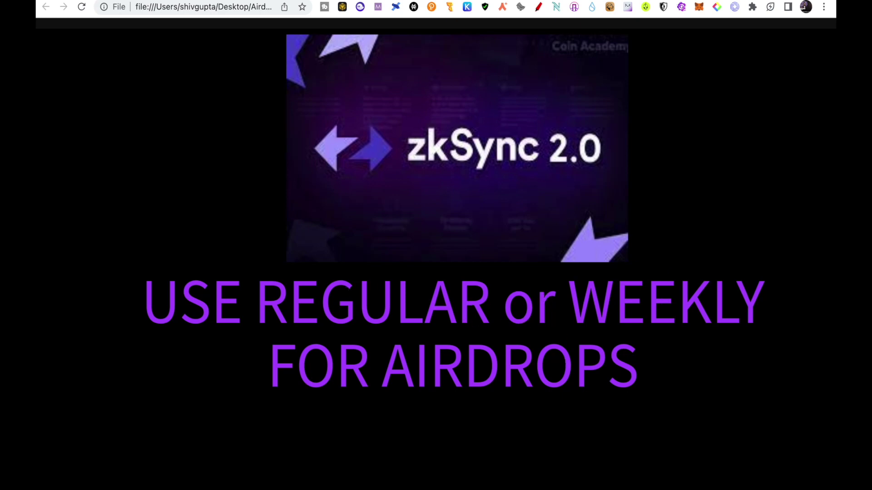
key(ctrl+Tab)
scroll(445, 191, down, 2)
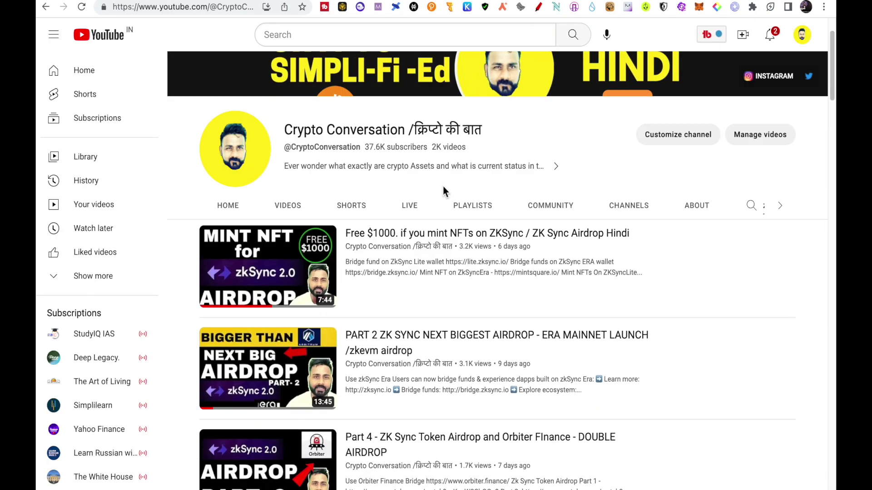
scroll(371, 368, down, 2)
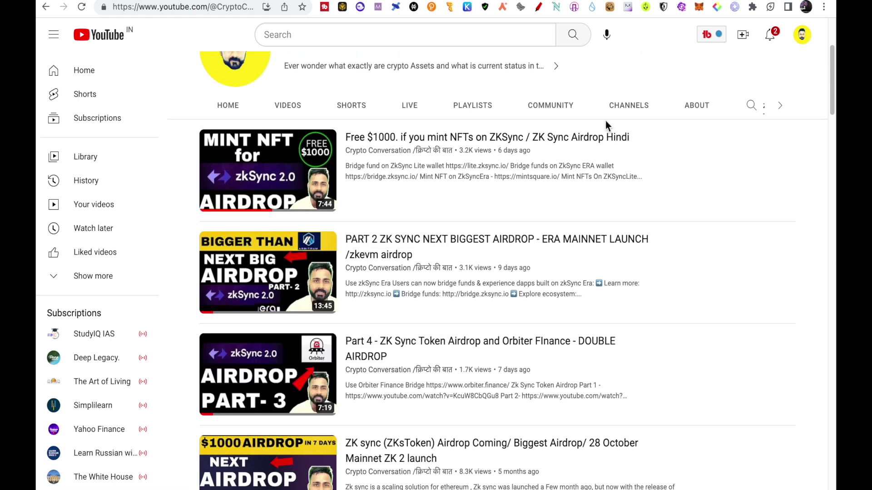
- Review the Galxe campaign tasks, the zkSync home page and the SyncSwap introduction page once more
key(ctrl+Tab)
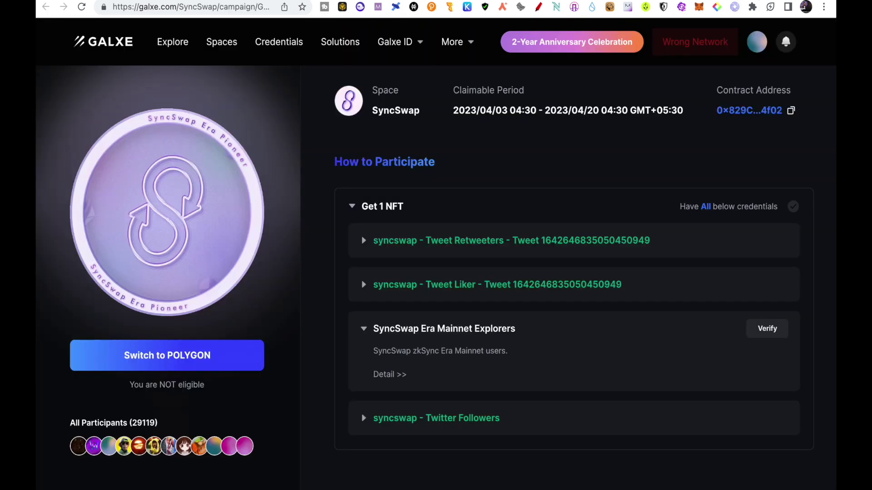
key(ctrl+Tab)
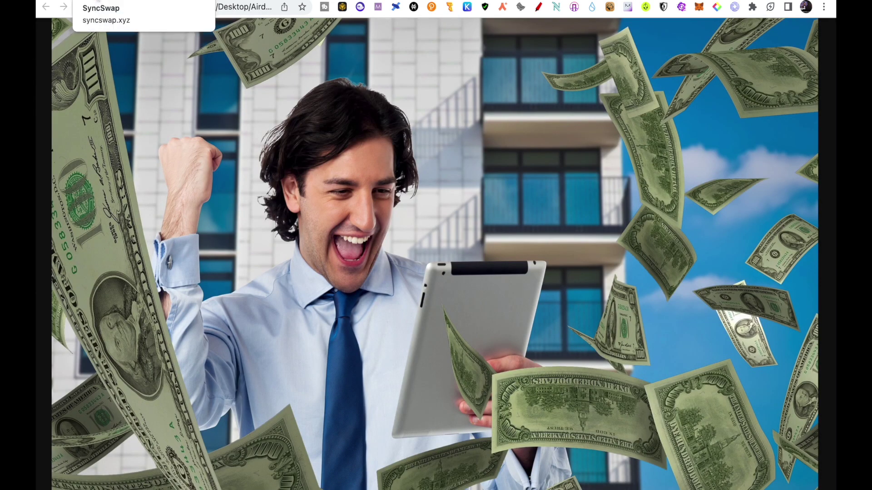
click(97, 1)
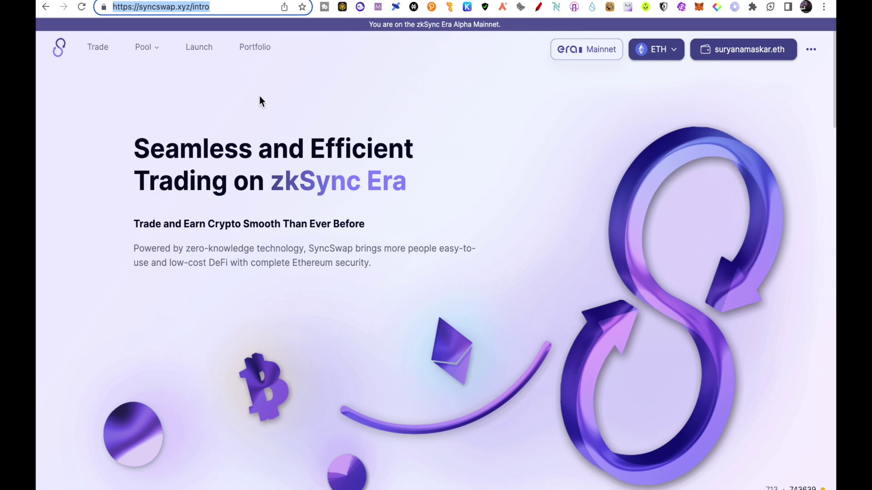
click(181, 1)
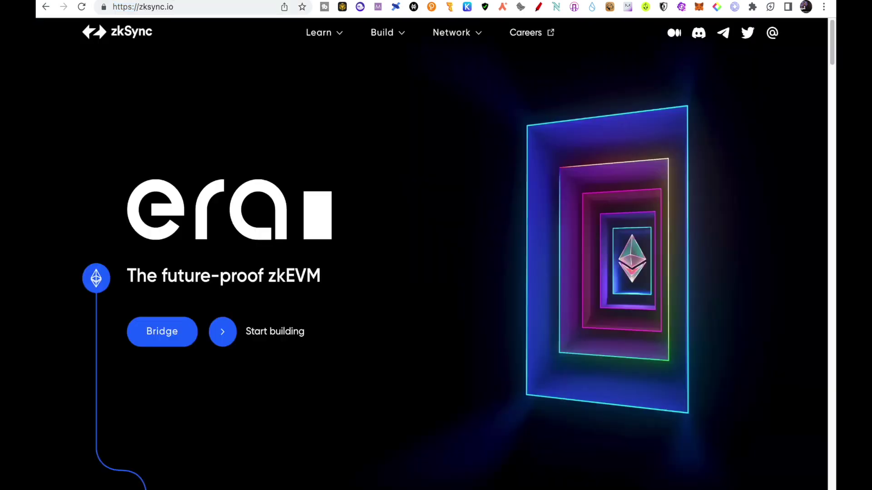
click(93, 1)
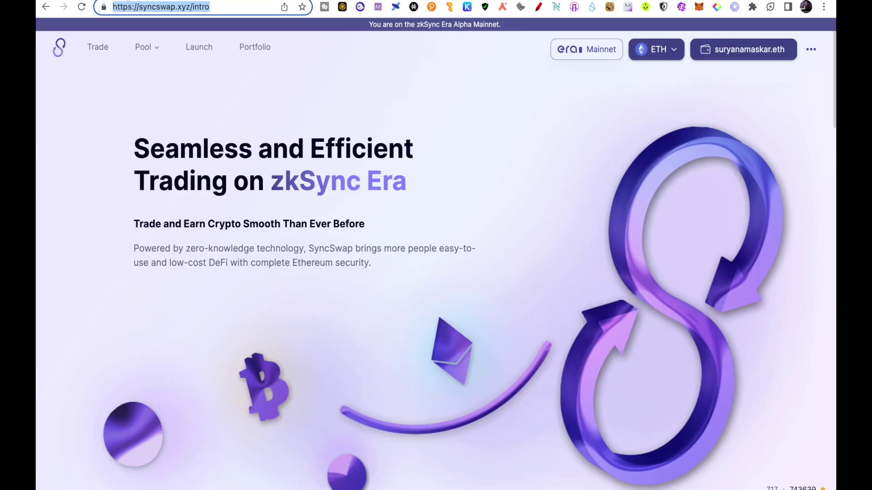